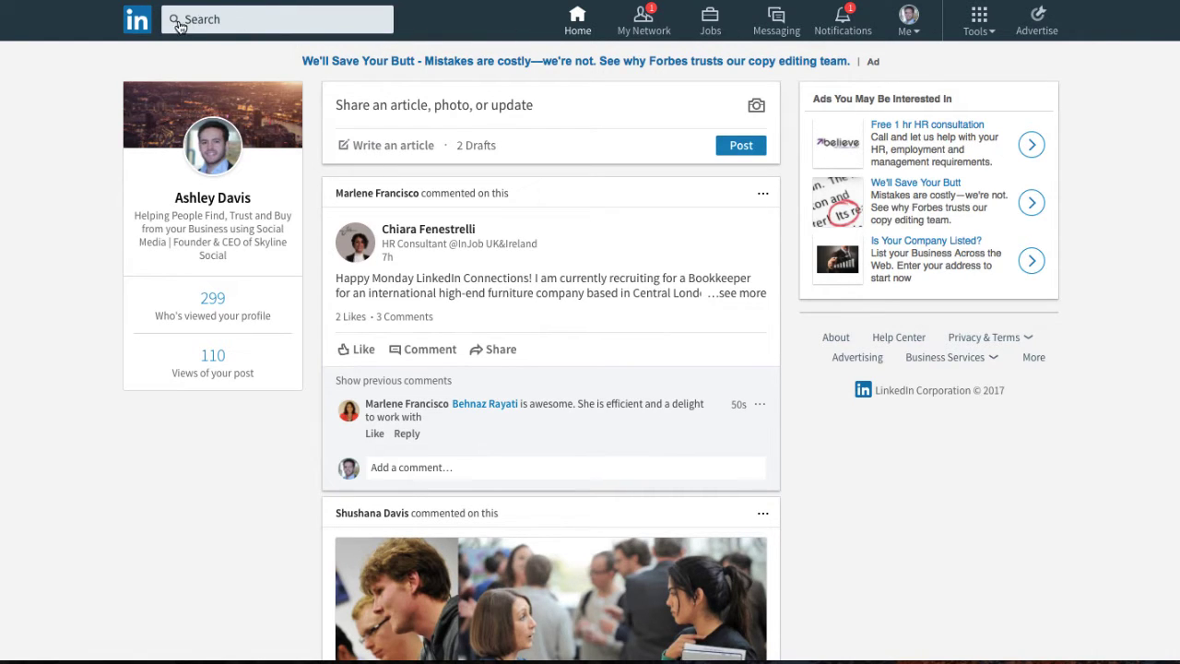
Step: Search LinkedIn for 'recommend social media', correcting the typo before running it
click(221, 19)
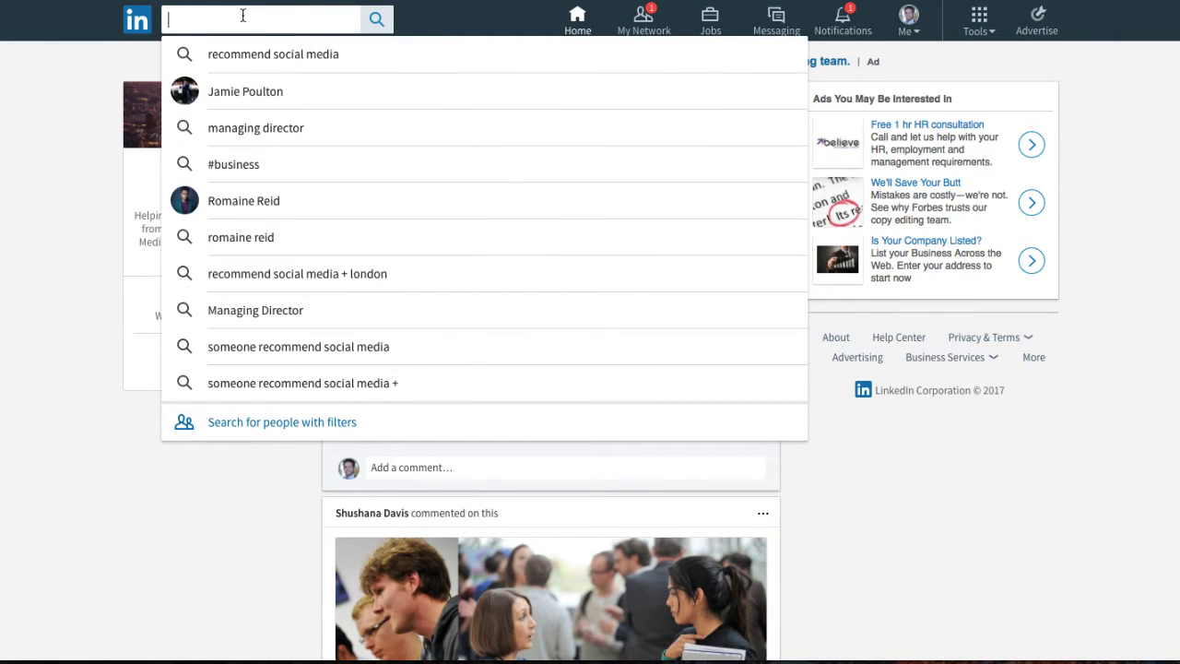
text(recommenn)
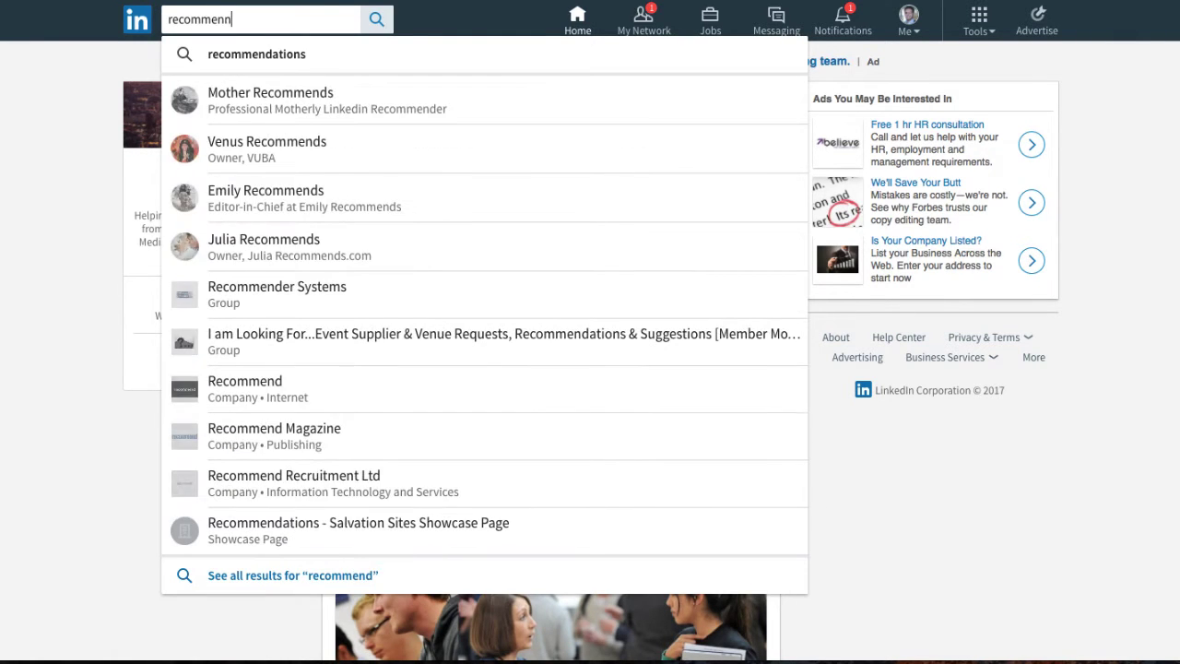
key(BackSpace)
text(d)
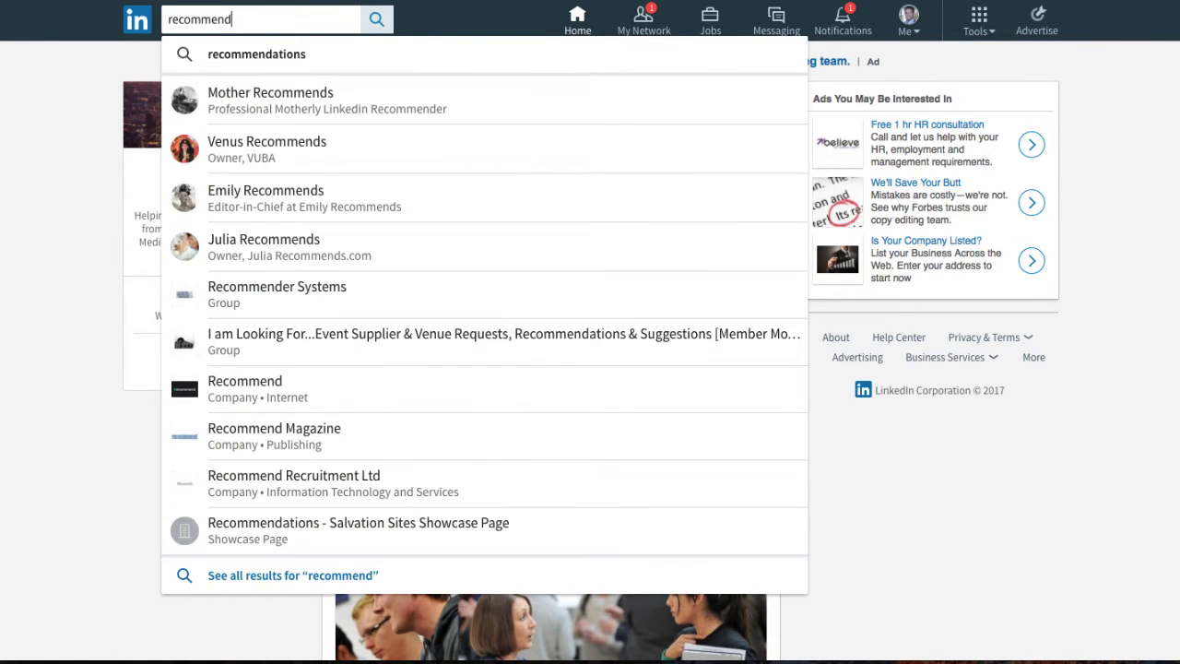
text( social media)
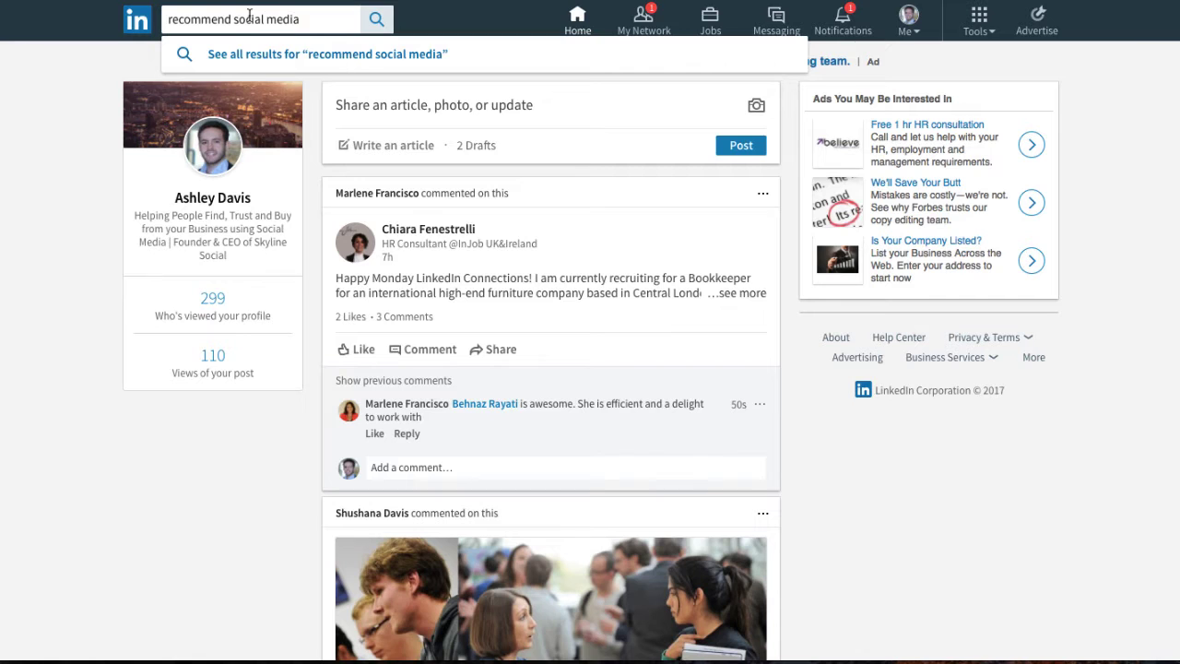
key(Return)
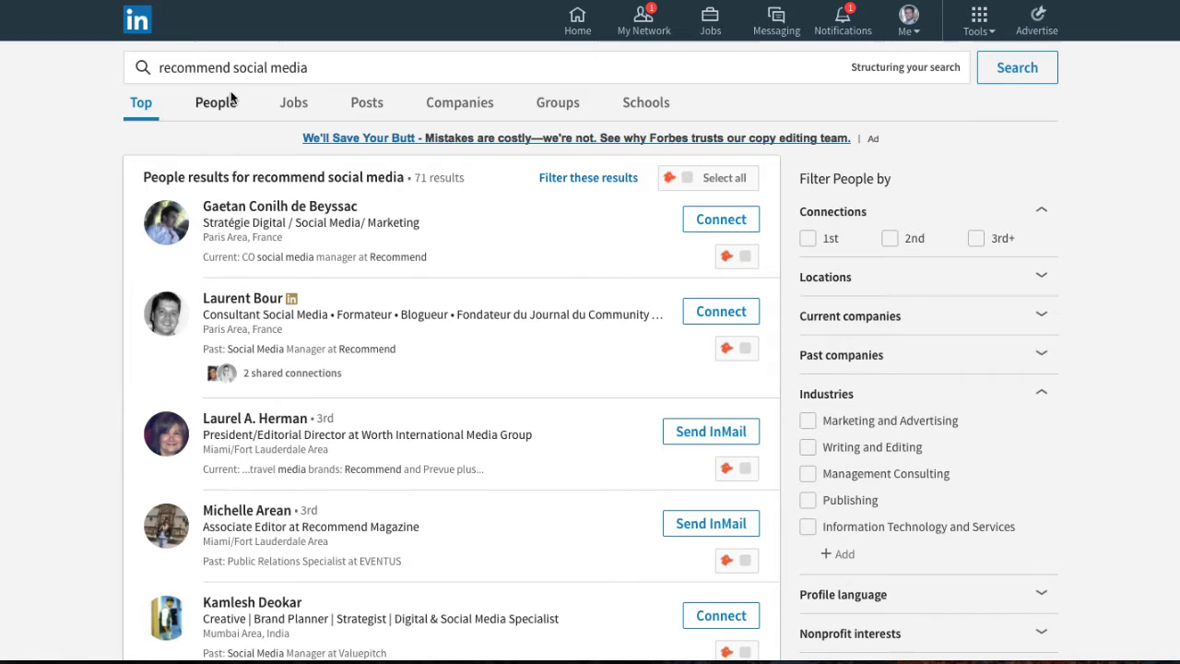
Step: Switch to Posts results, scroll down, and expand the 'Assistance required!' event speaker post
click(368, 113)
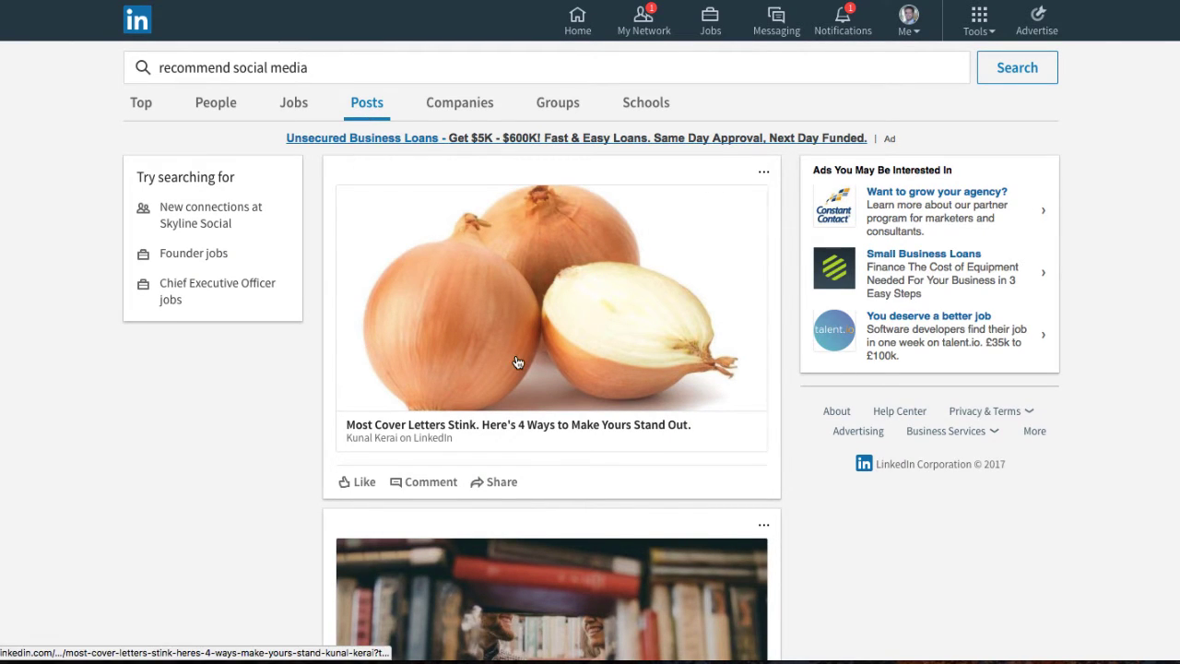
scroll(516, 360, down, 2)
scroll(516, 360, down, 3)
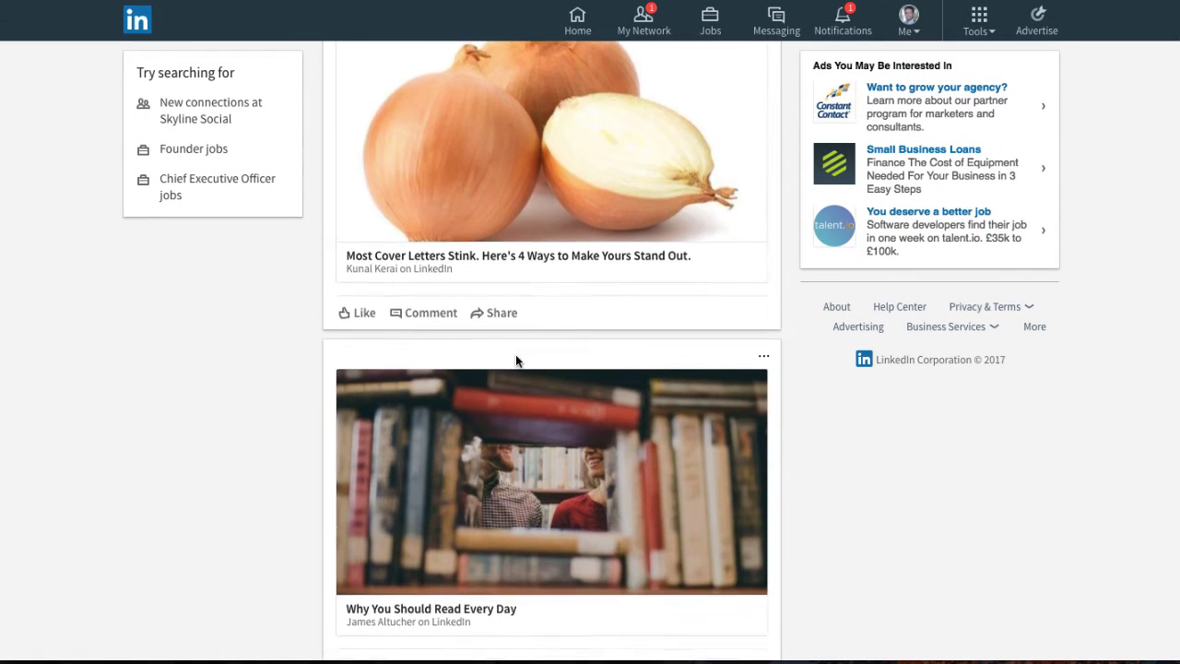
scroll(551, 360, down, 5)
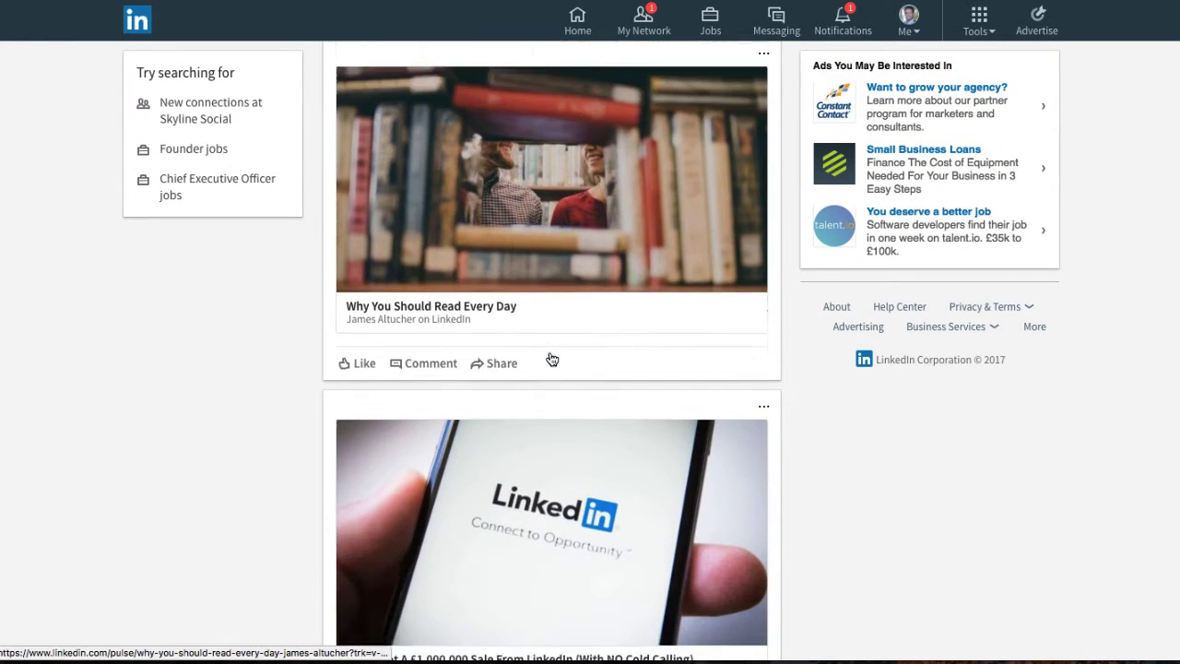
scroll(552, 360, down, 10)
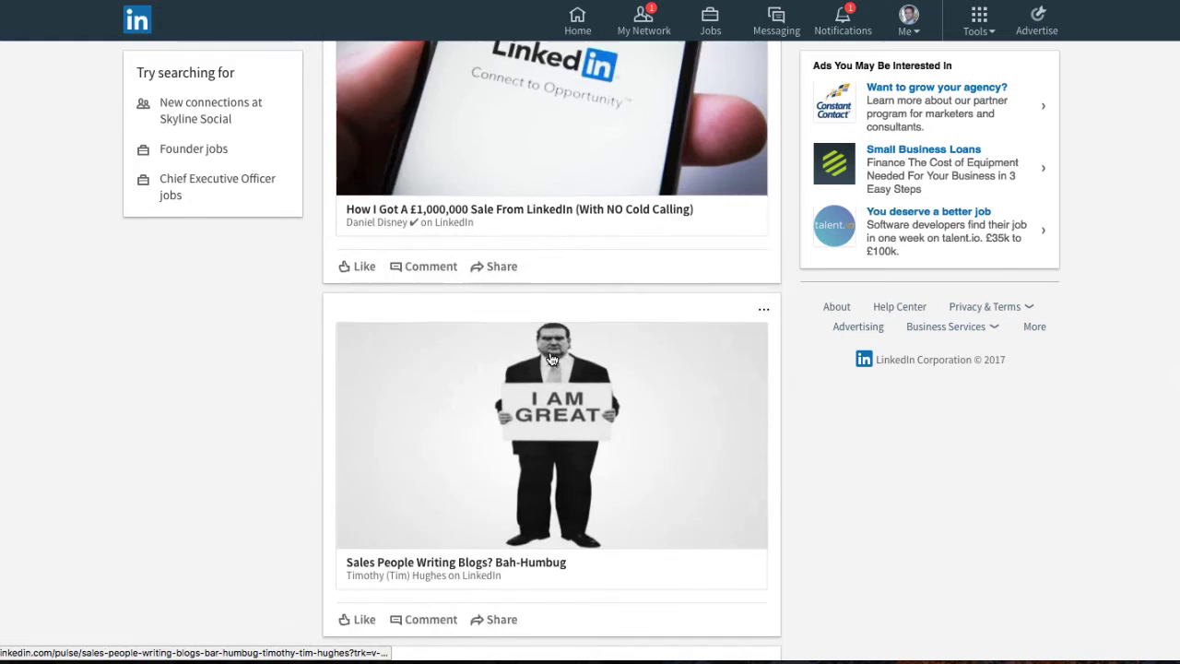
scroll(551, 360, down, 13)
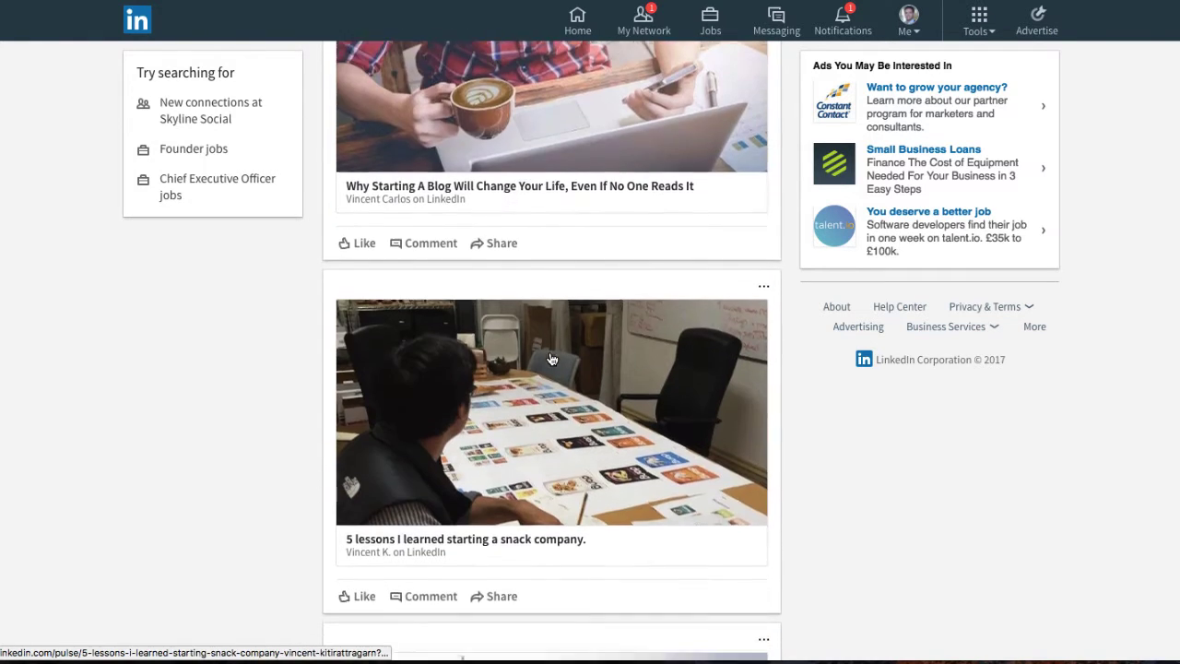
scroll(551, 360, down, 9)
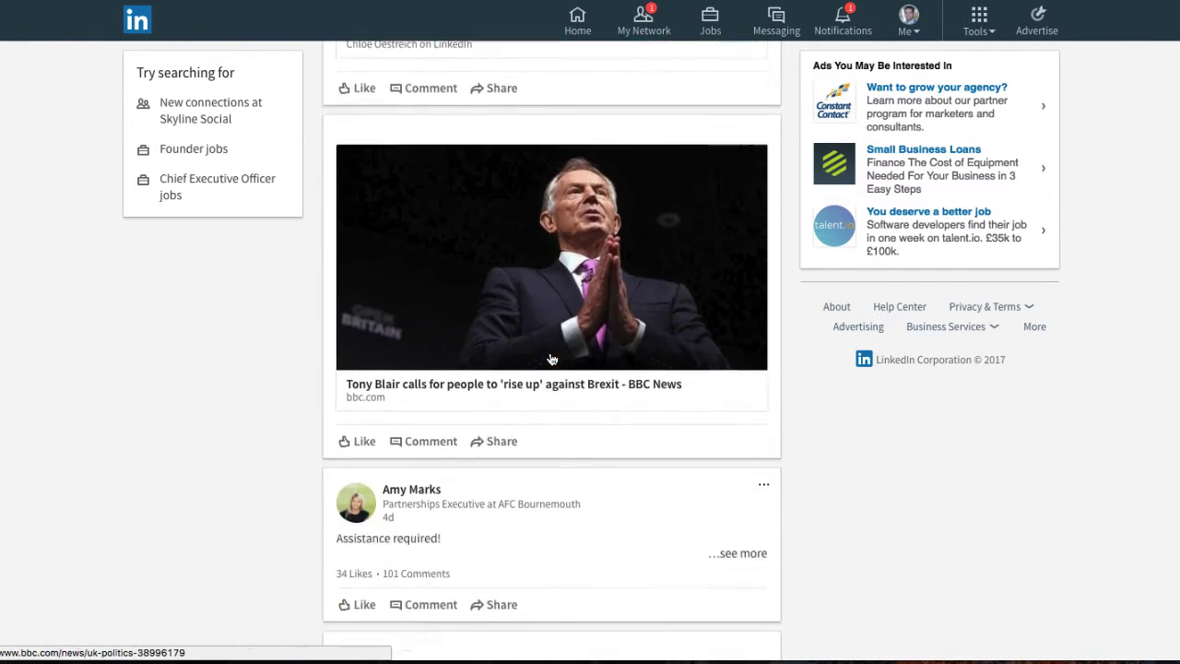
scroll(550, 357, down, 2)
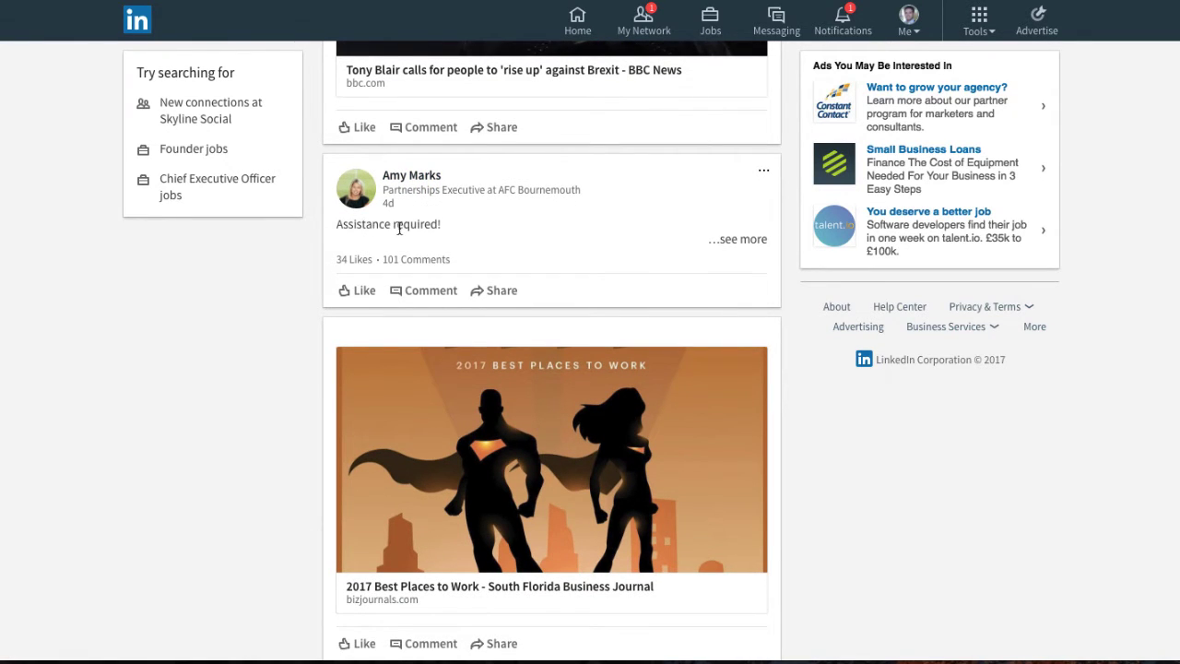
click(737, 241)
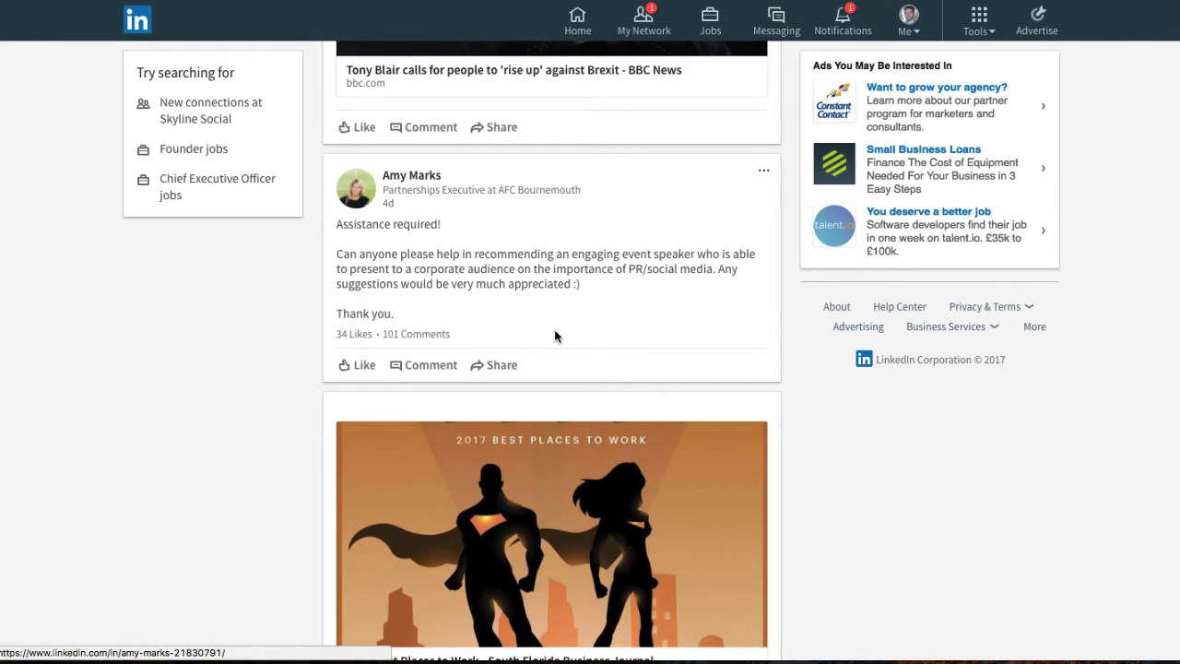
scroll(571, 355, down, 8)
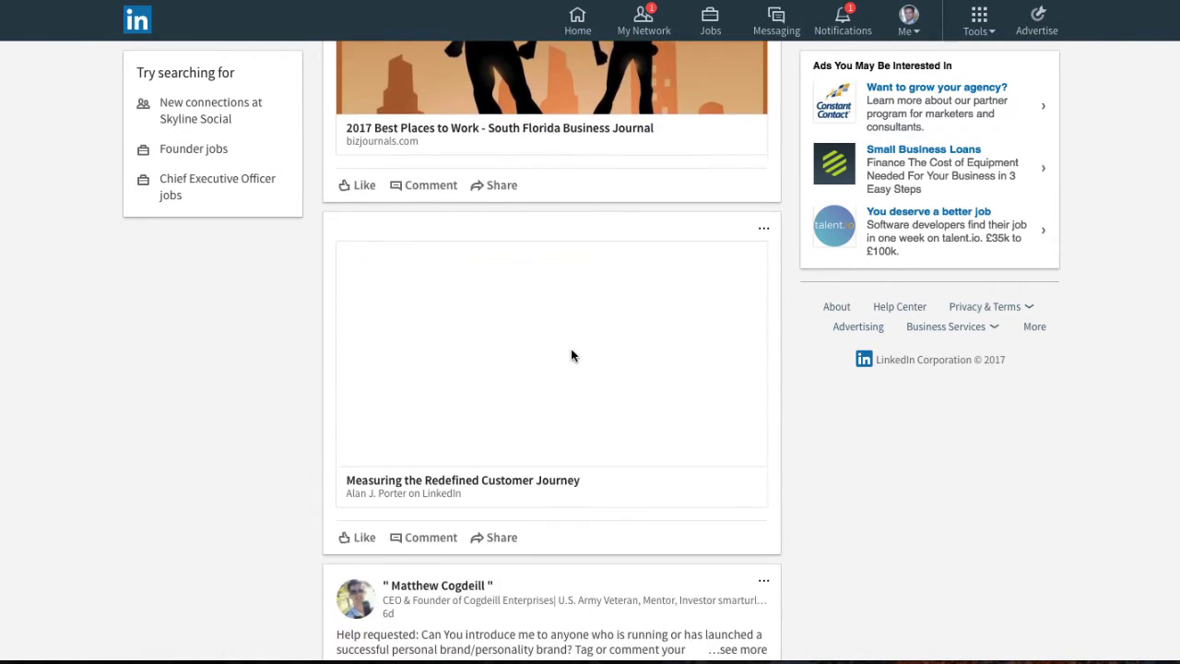
scroll(570, 351, down, 3)
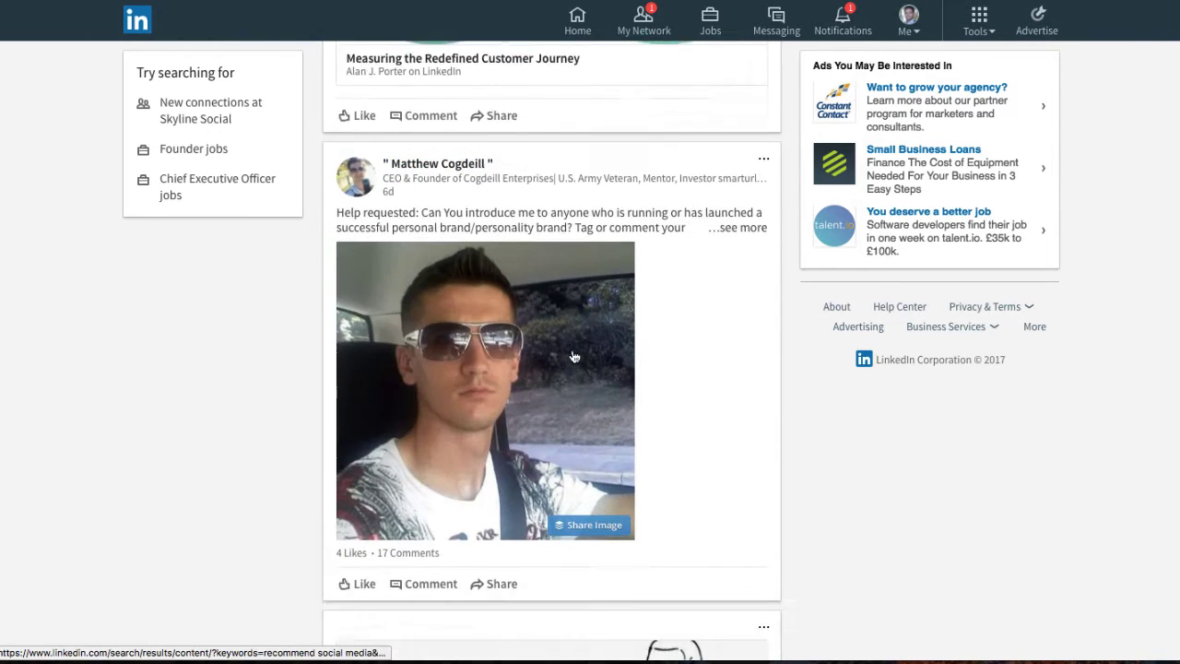
scroll(716, 258, down, 7)
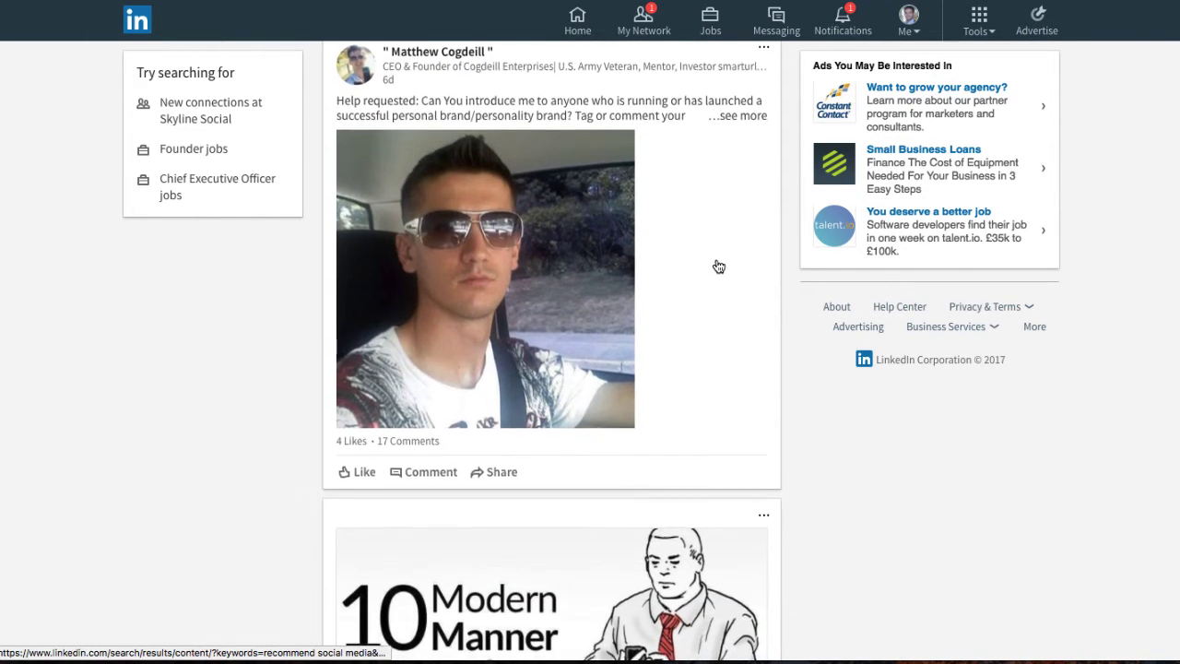
scroll(717, 265, down, 1)
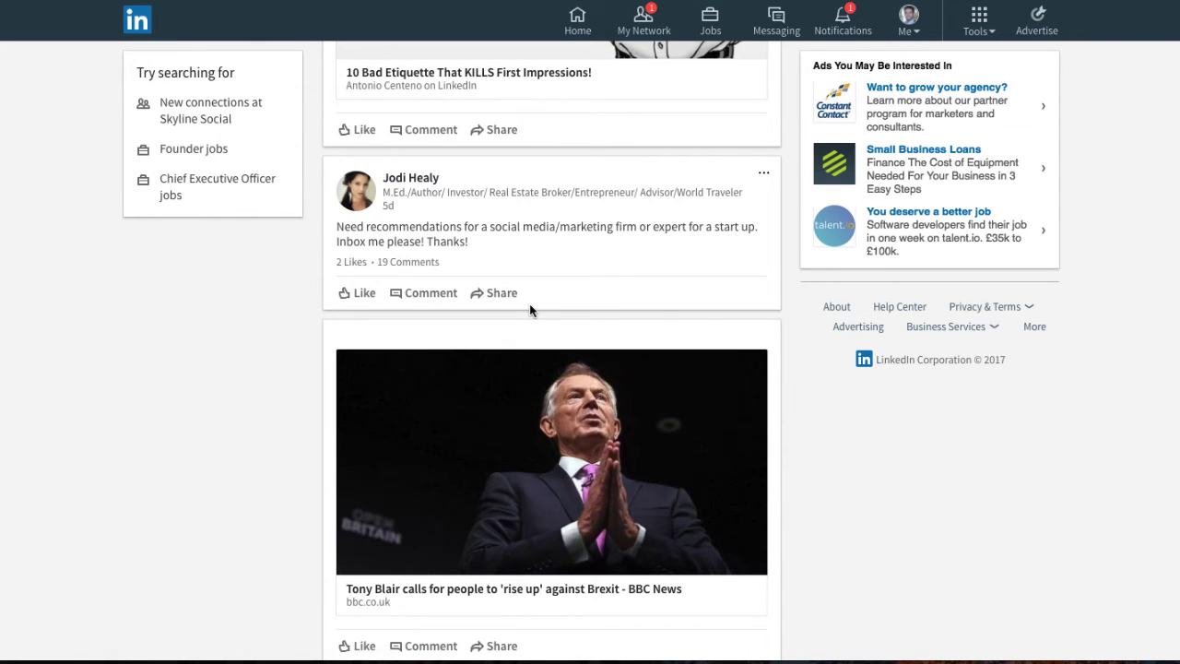
scroll(530, 310, down, 10)
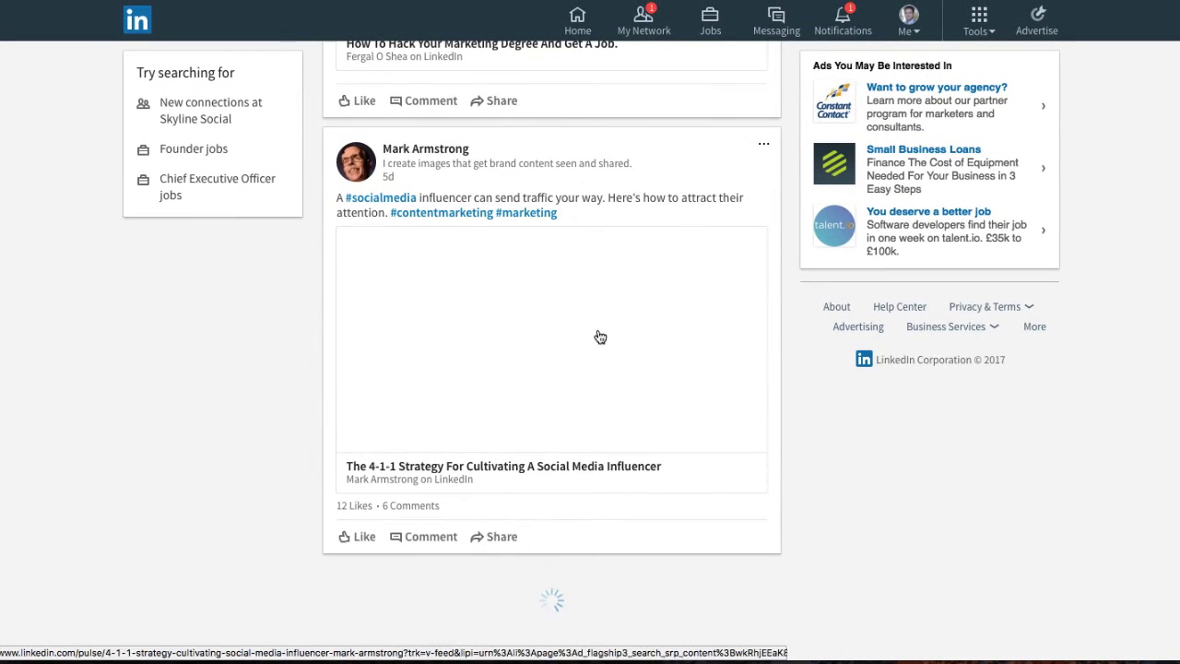
scroll(593, 181, down, 1)
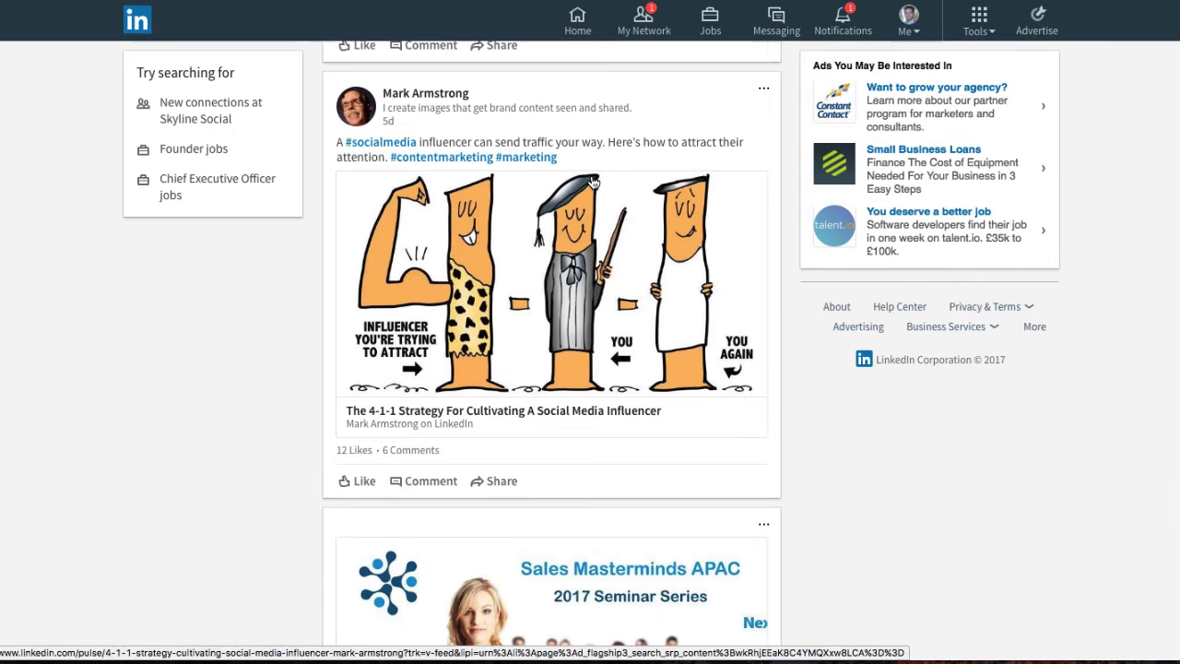
scroll(593, 181, up, 15)
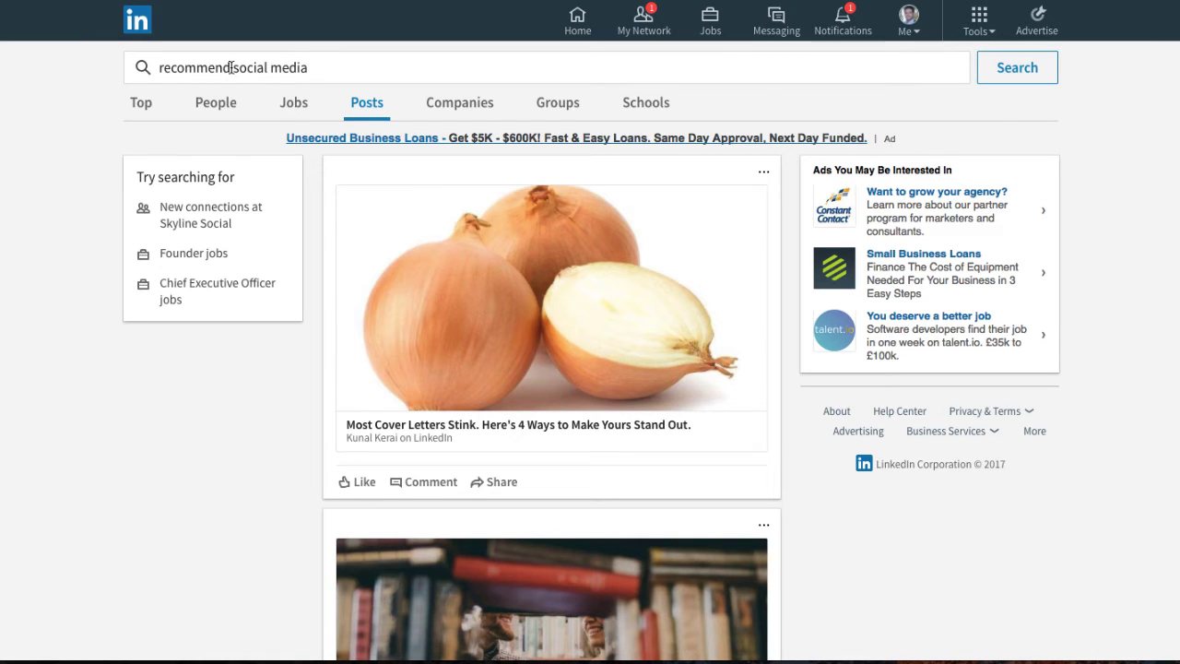
Step: Change the query to 'recommendations social media' and scroll through the post results
click(231, 68)
text(ations)
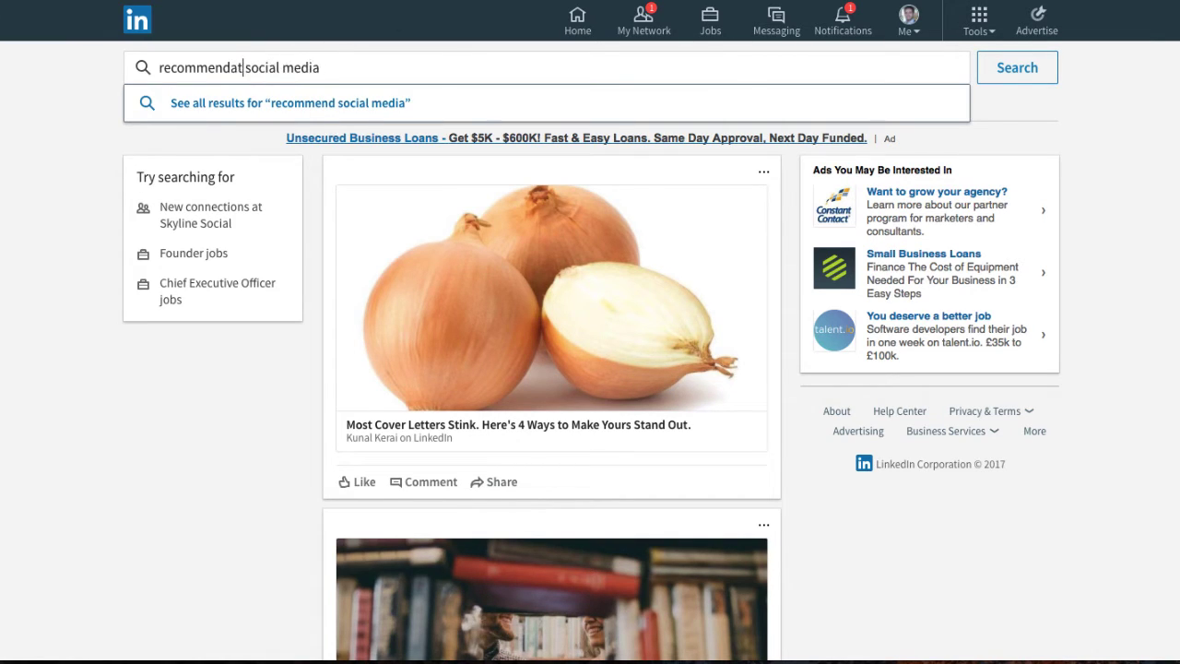
key(Return)
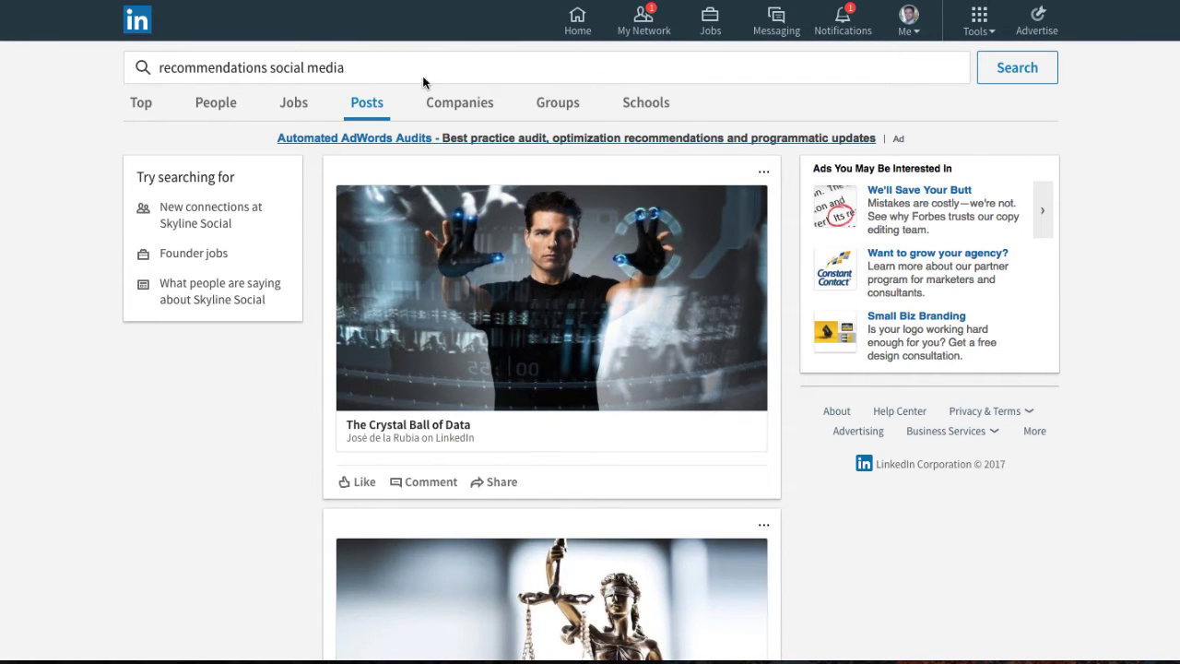
scroll(503, 300, down, 2)
scroll(503, 300, down, 17)
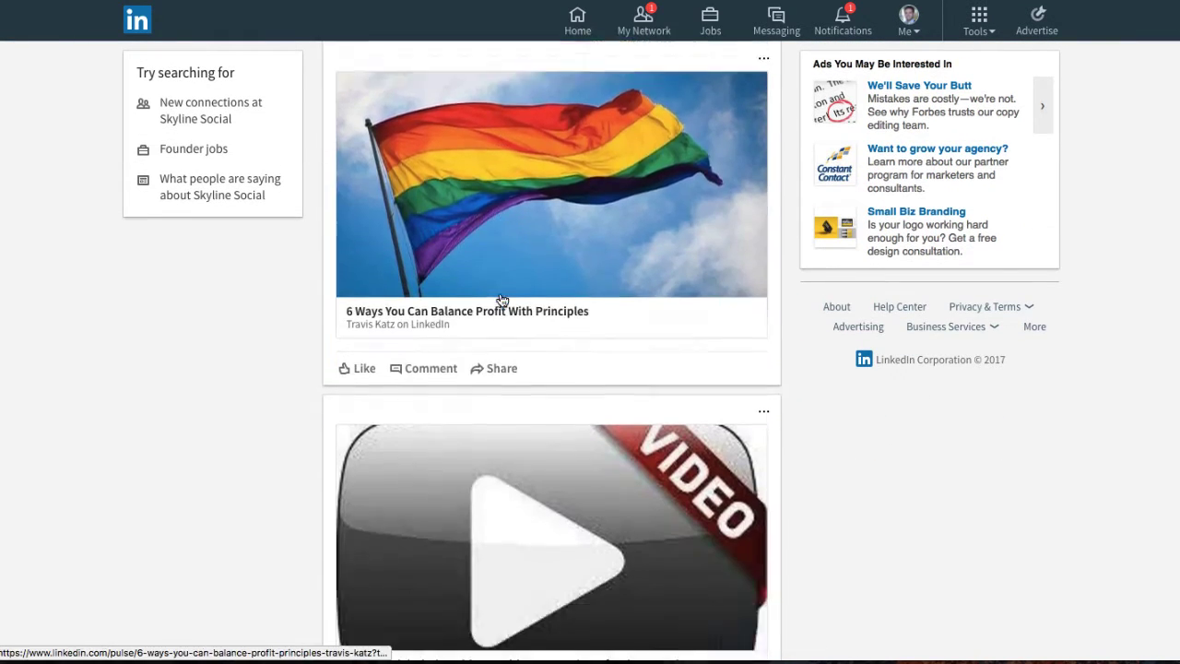
scroll(502, 300, down, 4)
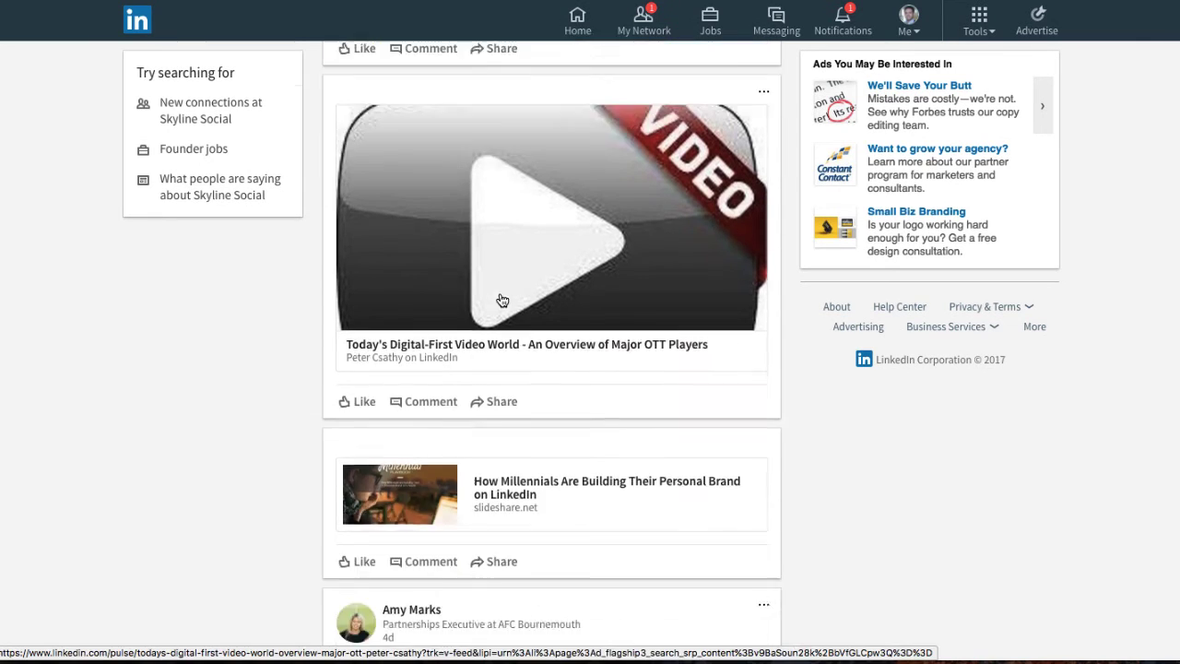
scroll(503, 300, down, 8)
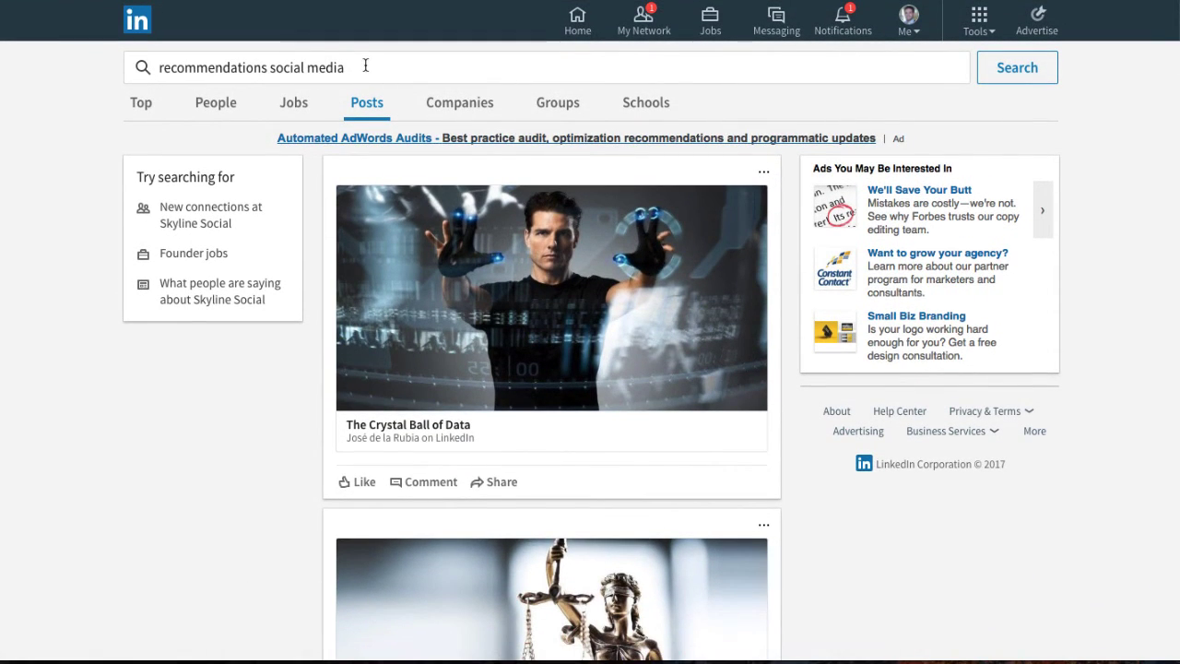
Step: Refine the search to 'recommendations social media + london'
click(380, 66)
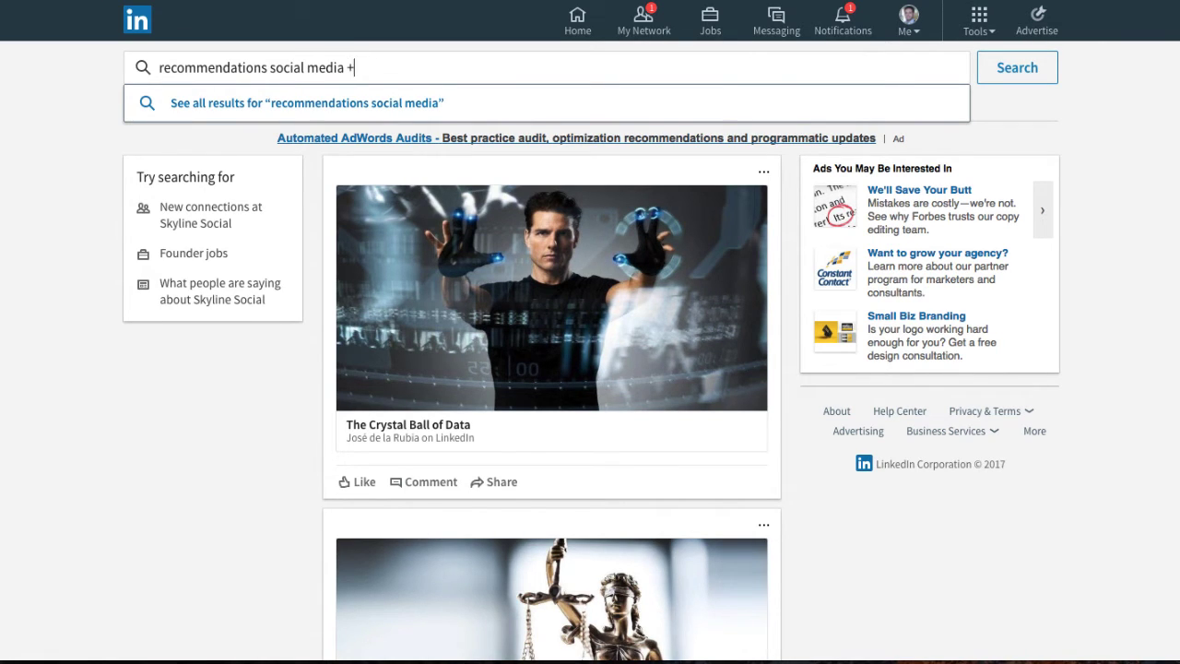
text(+ london)
key(Return)
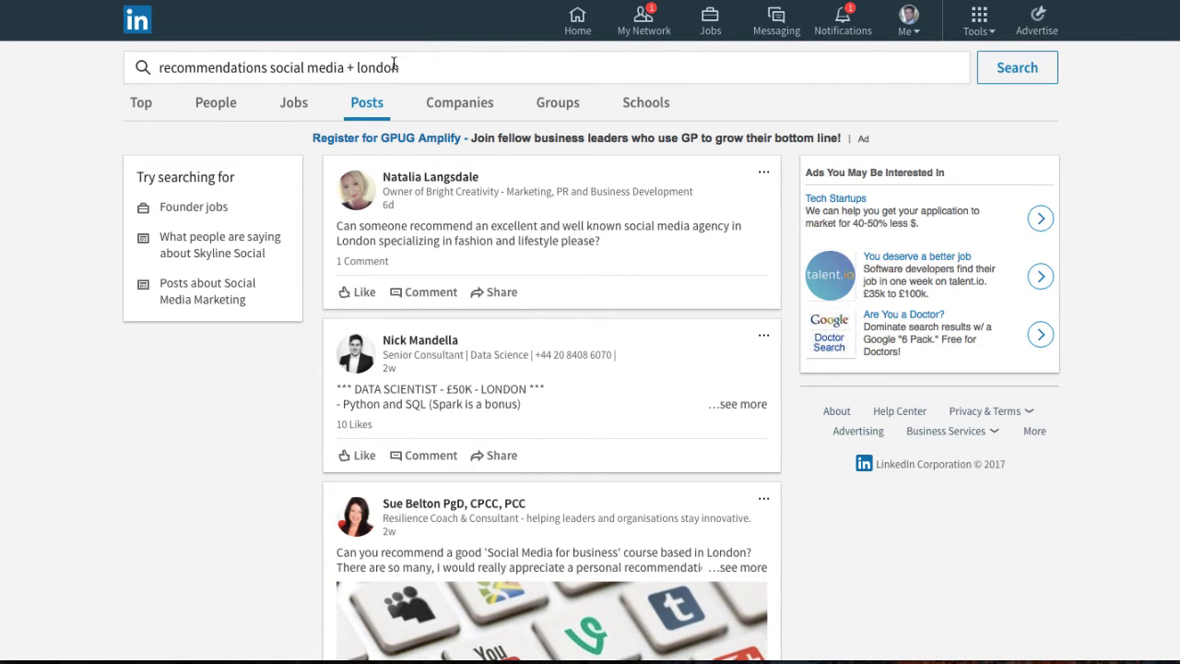
Step: Expand the London course request post in full and scroll back to the top
scroll(533, 364, down, 3)
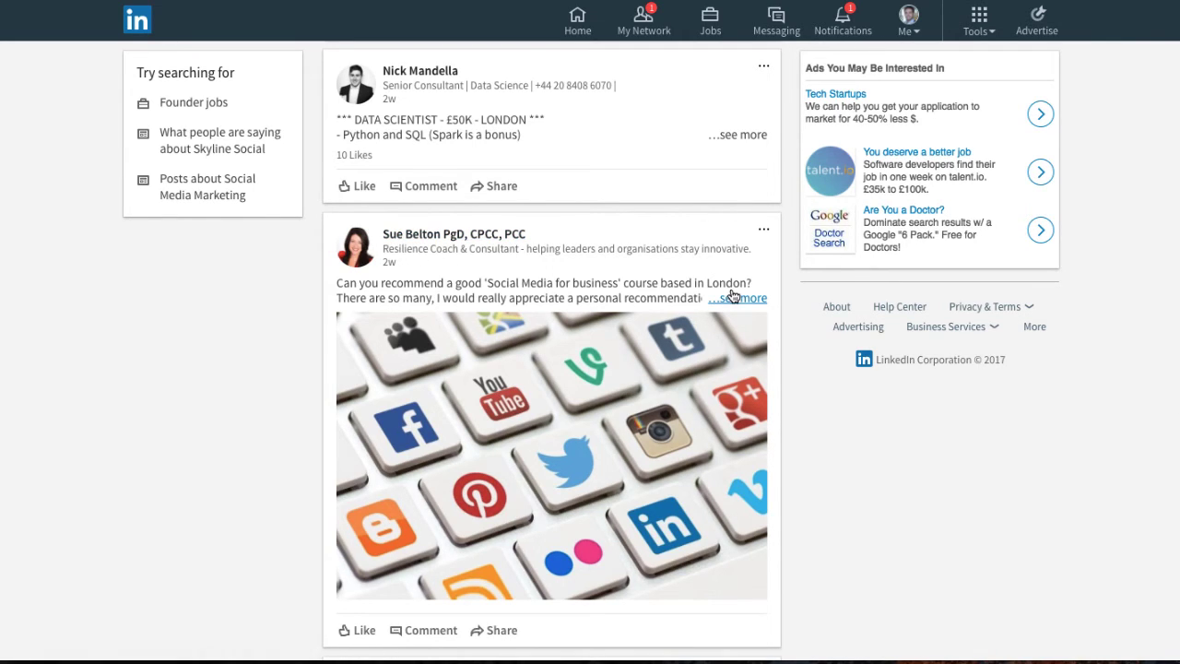
click(744, 297)
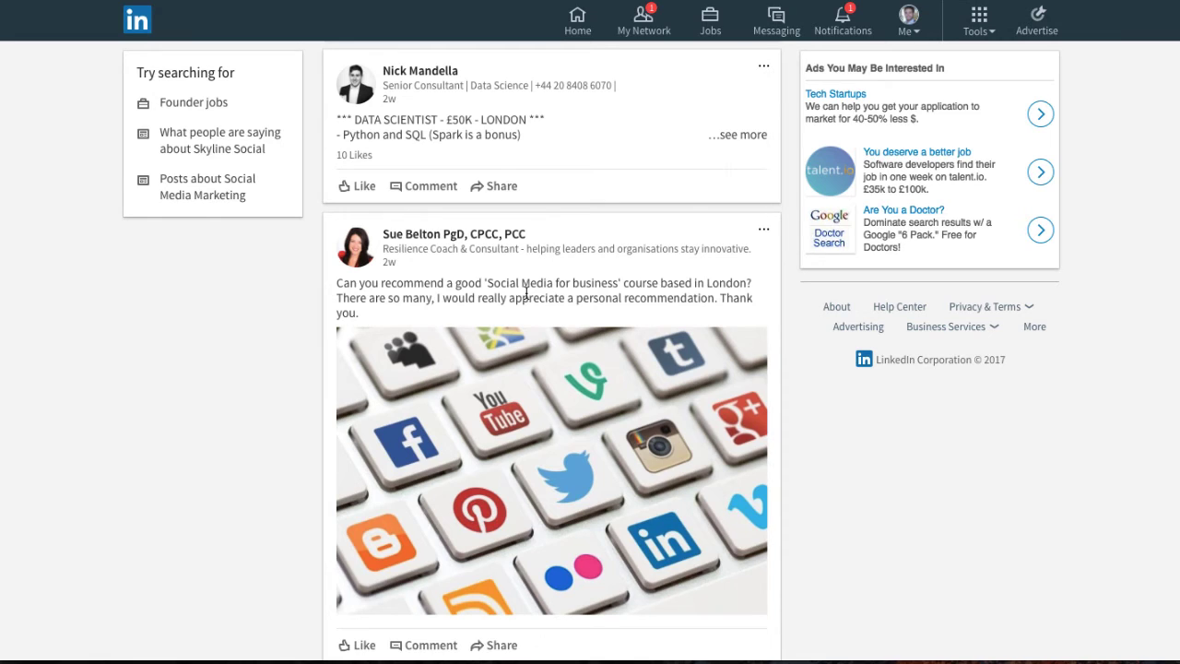
scroll(600, 284, up, 1)
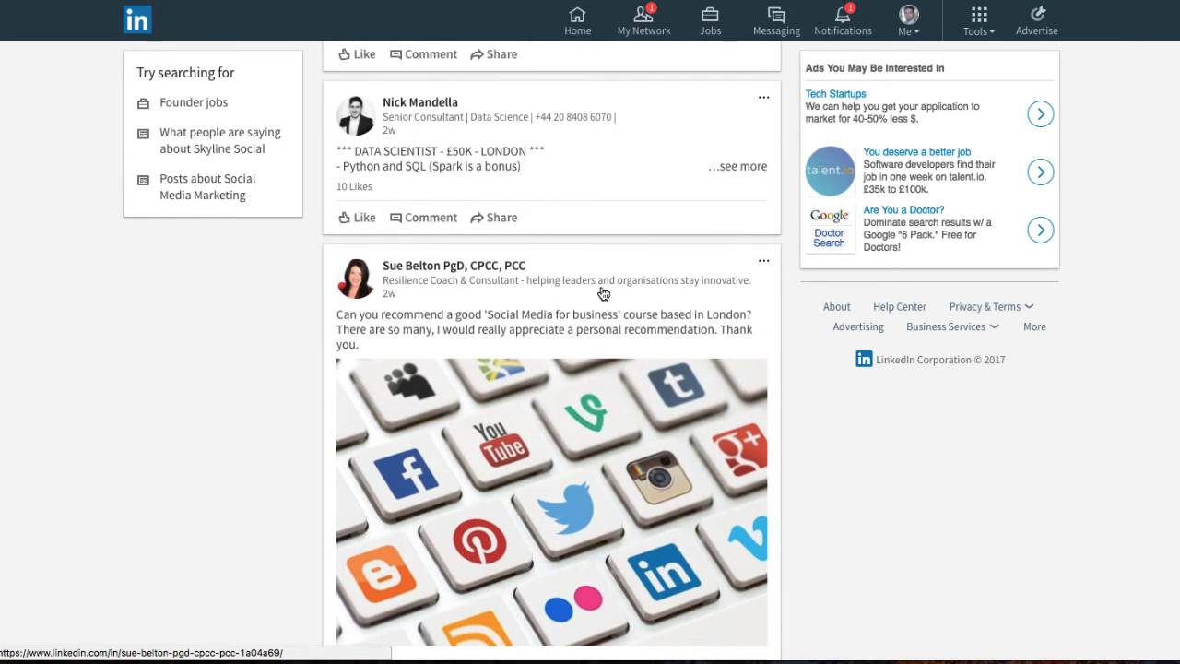
scroll(600, 293, up, 1)
scroll(602, 292, down, 1)
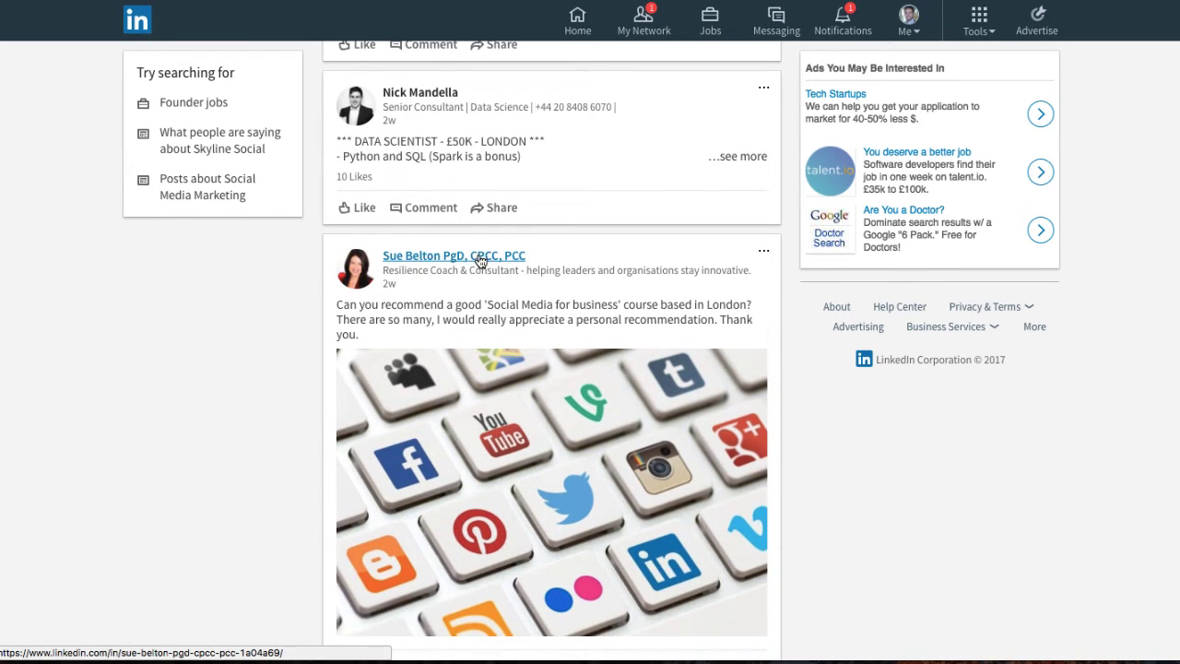
scroll(408, 304, up, 5)
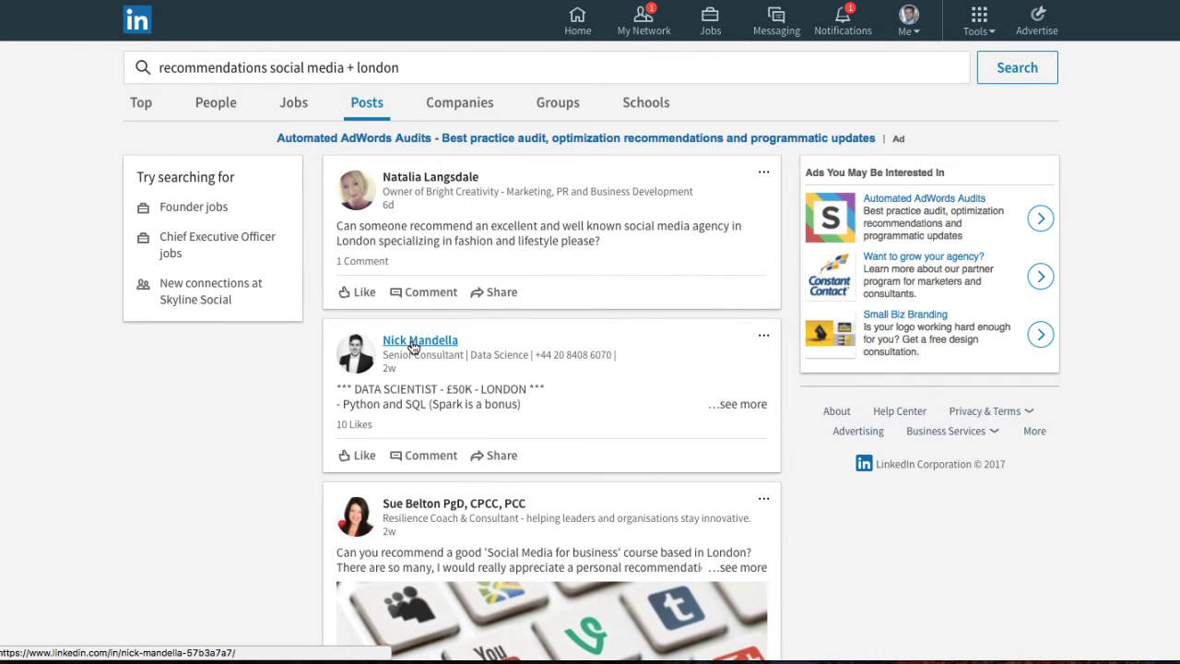
Step: Open the data science recruiter's profile and cancel the connection invitation without sending a note
click(413, 343)
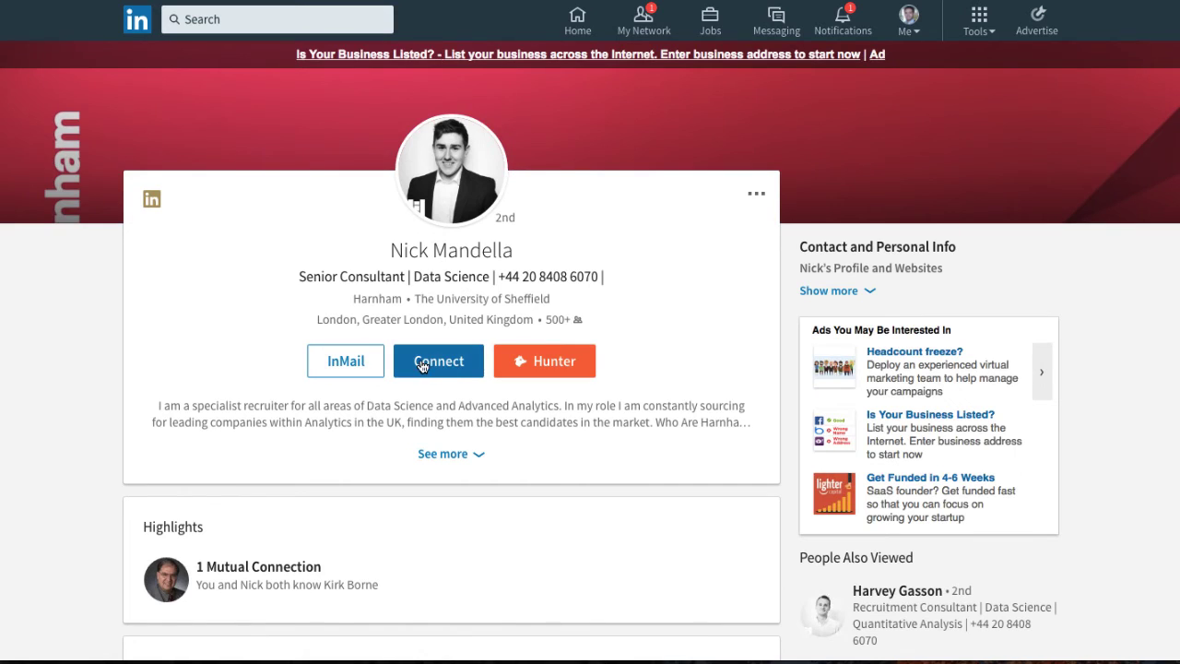
click(439, 362)
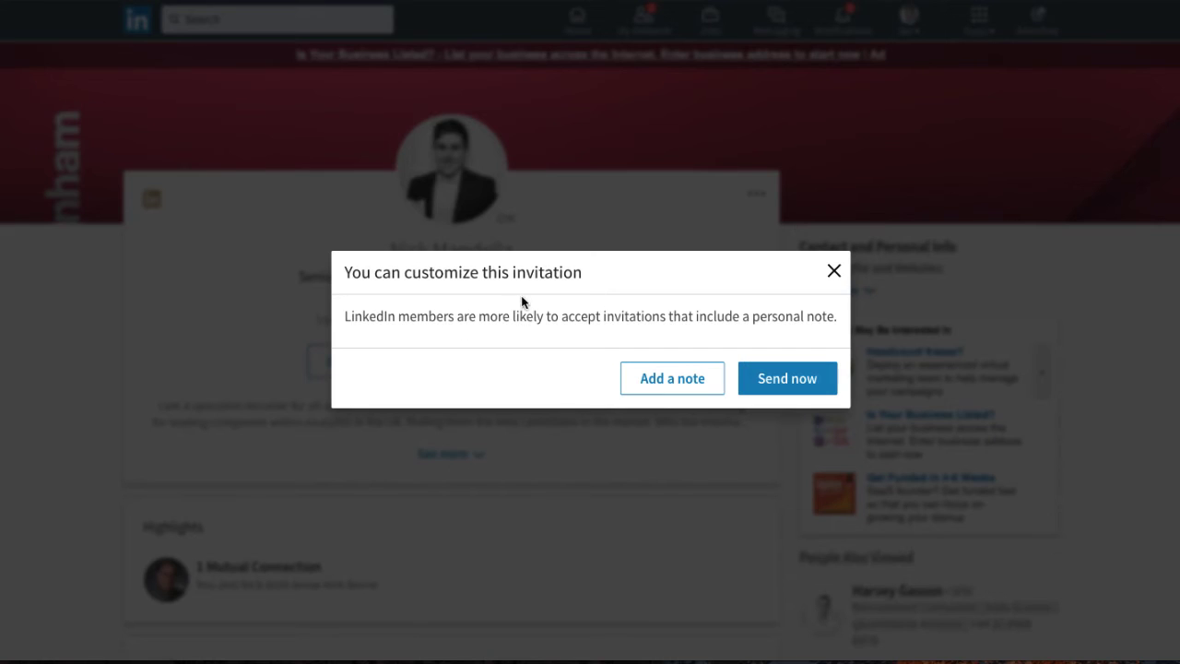
click(646, 377)
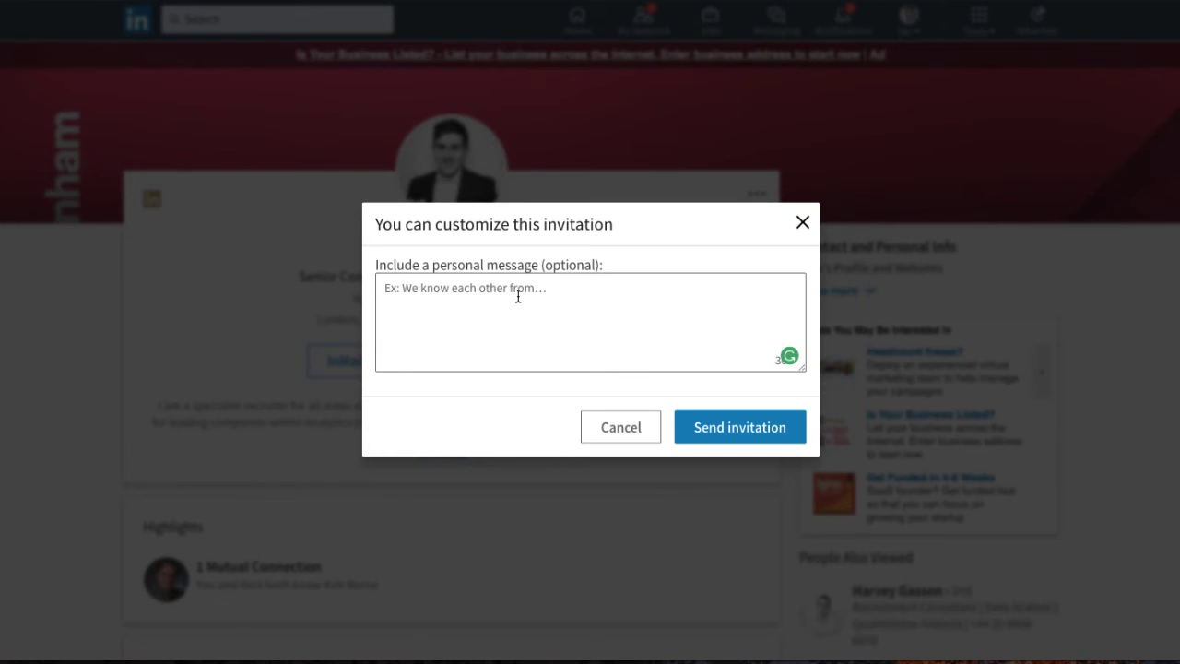
click(621, 425)
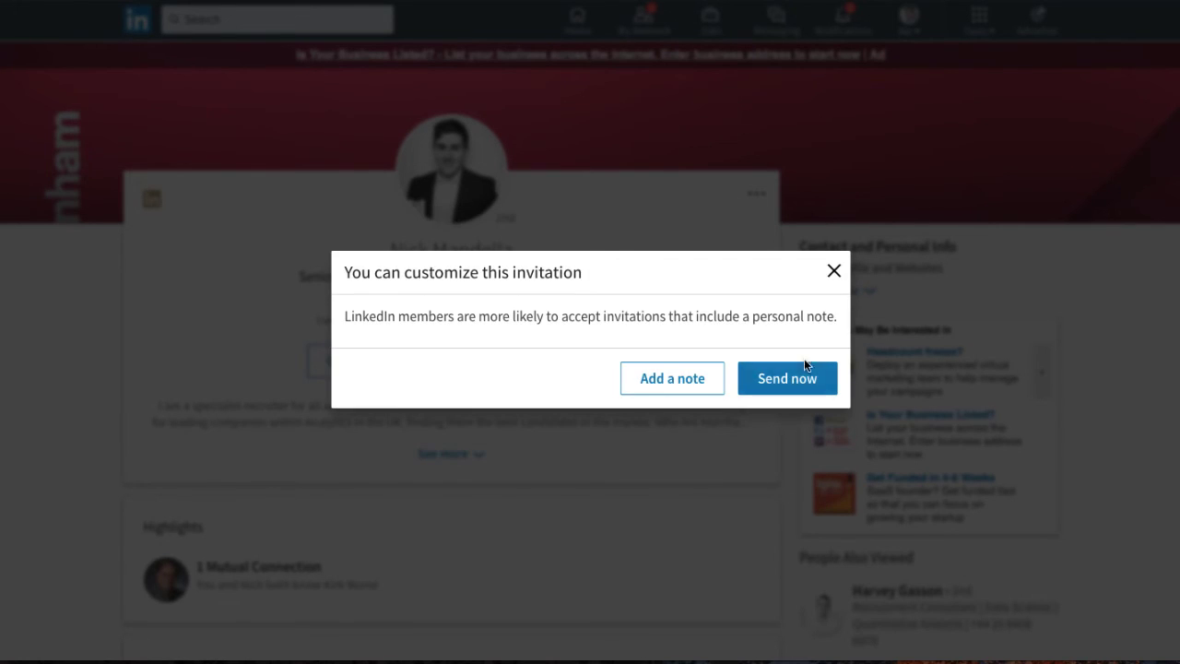
click(834, 271)
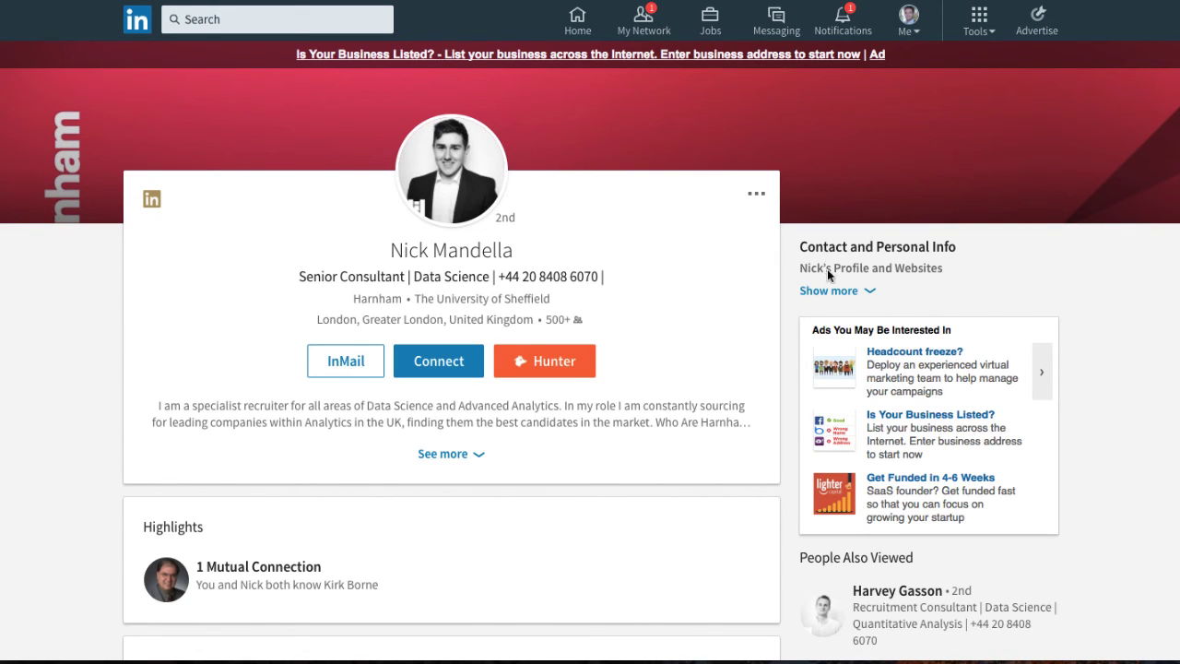
Step: Expand the recruiter's contact info, briefly select his phone number, then bring up recent searches
click(833, 289)
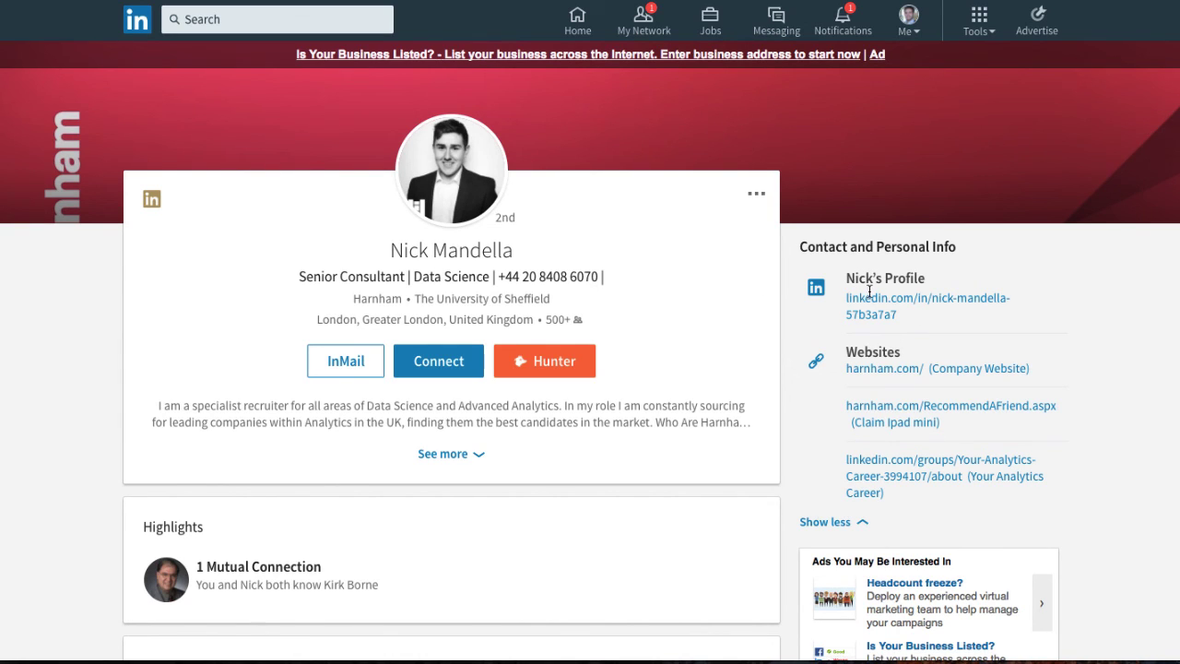
drag(504, 274, 604, 274)
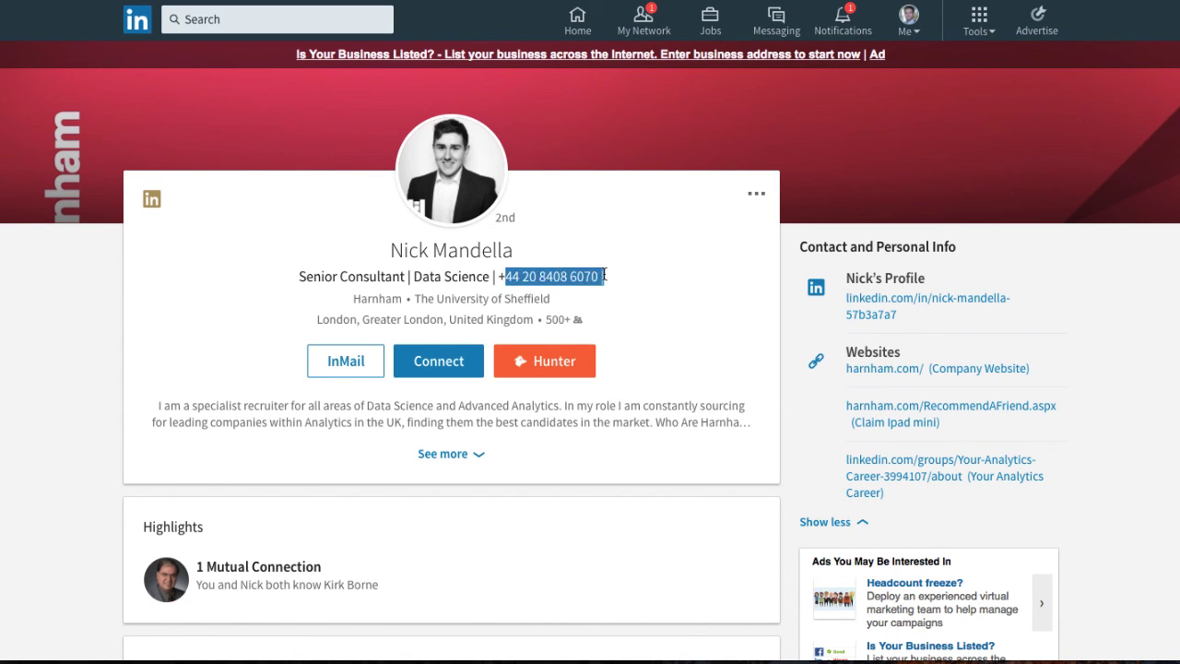
click(664, 290)
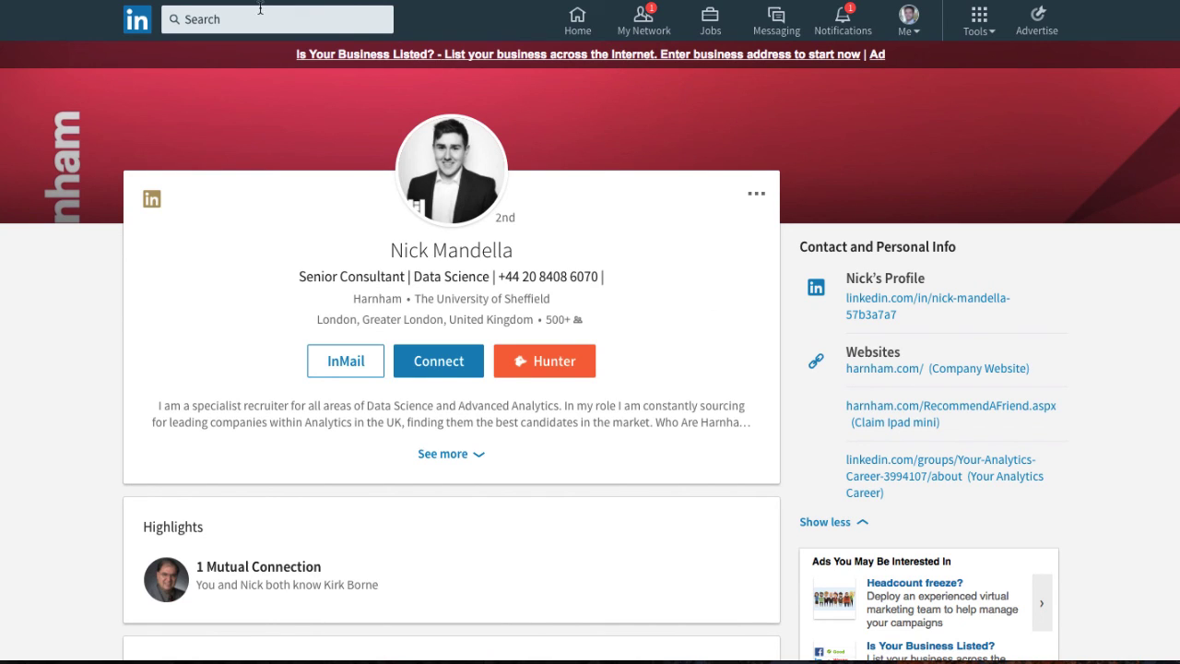
click(303, 14)
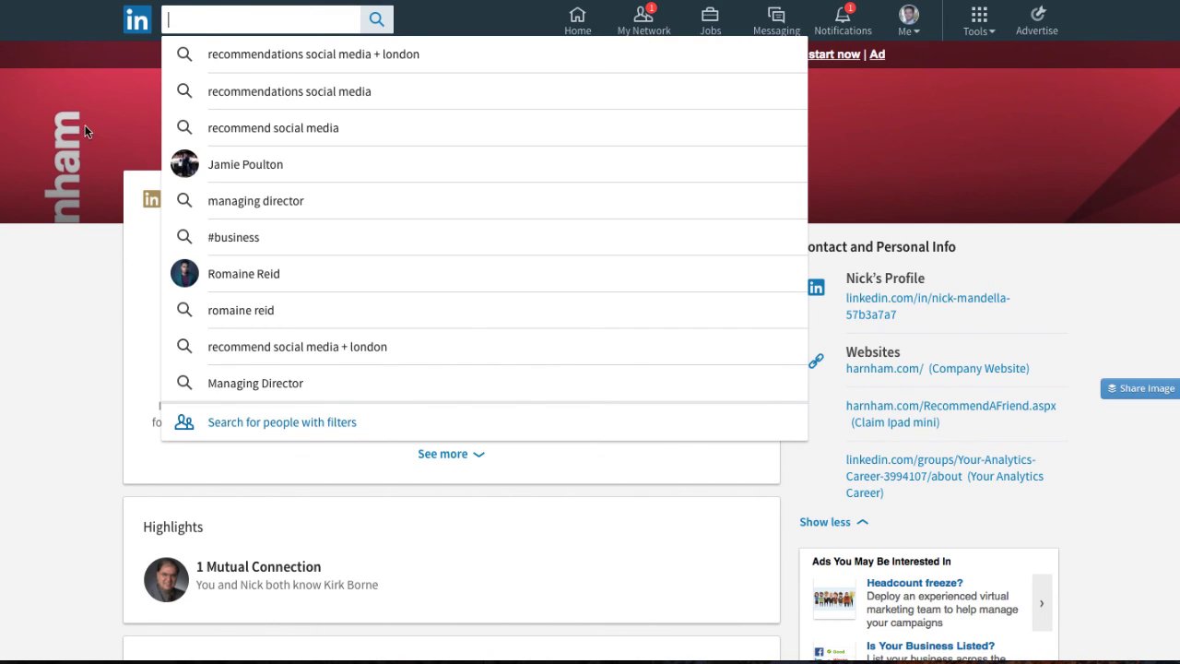